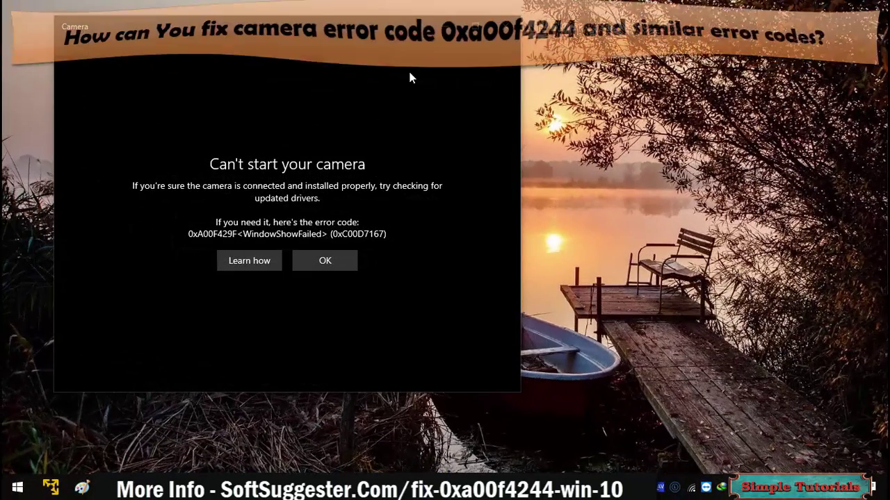
- Dismiss the "Can't start your camera" error and close the failing Camera app
left_click_drag(380, 26, 554, 99)
left_click(495, 336)
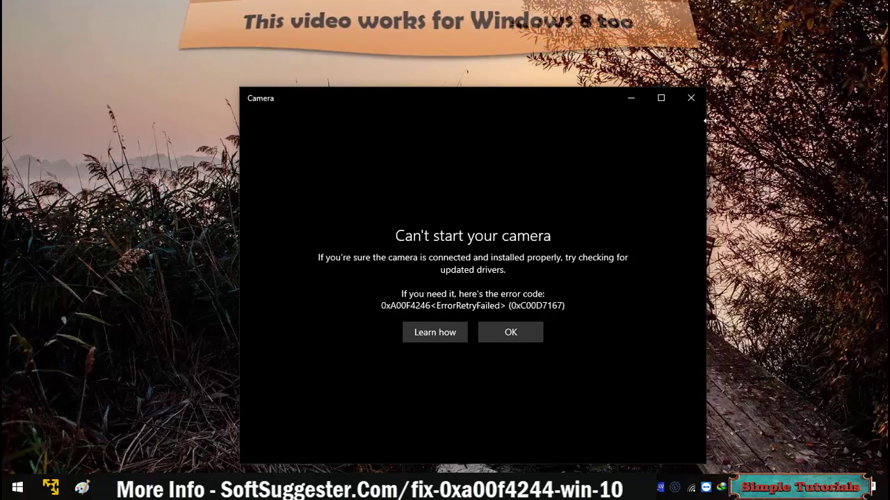
left_click(695, 101)
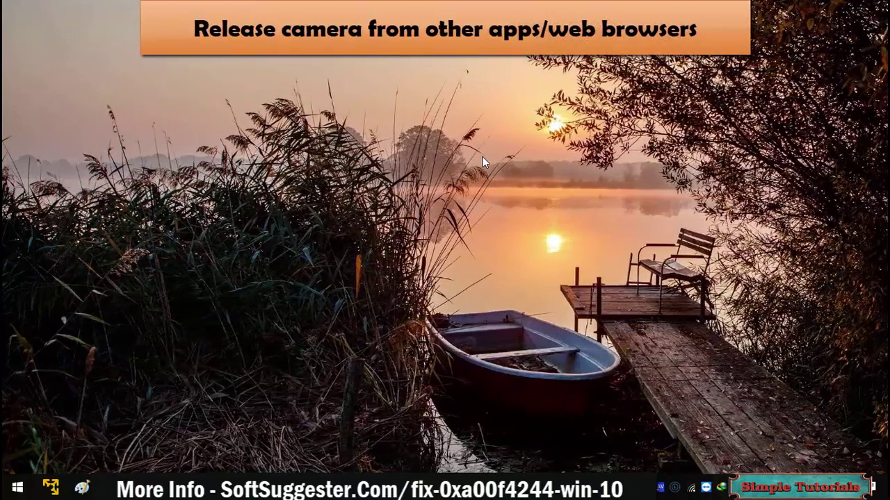
- Close Facebook's camera preview in Chrome to free the webcam, then launch Camera to check the feed
left_click(430, 425)
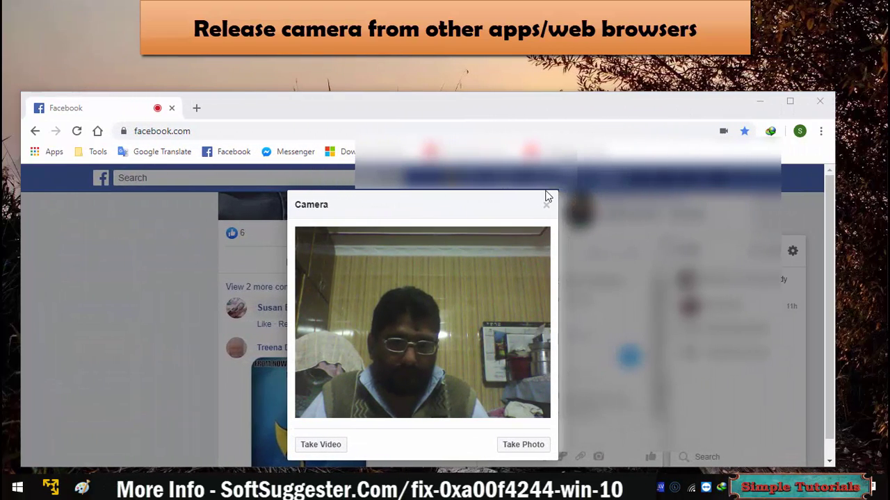
left_click(548, 204)
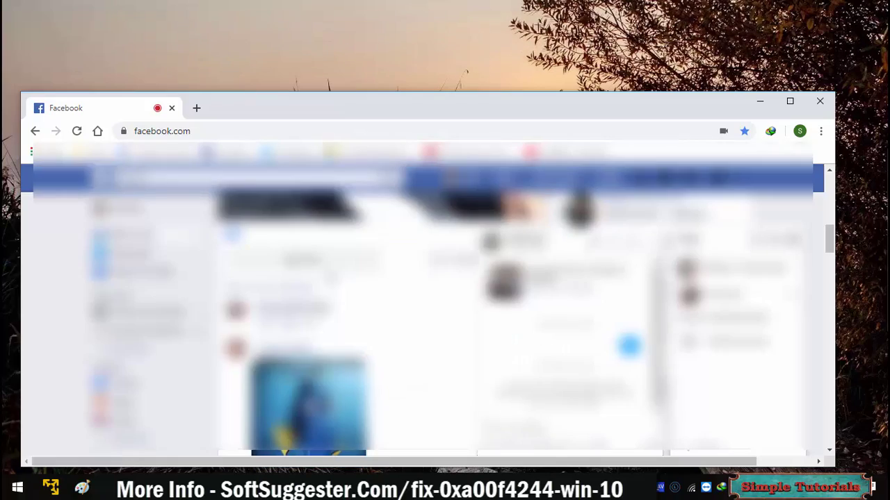
mouse_move(347, 278)
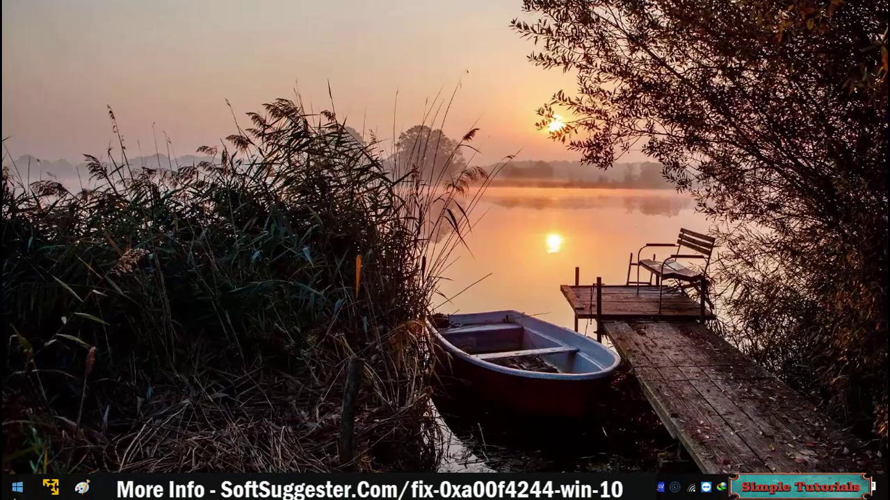
left_click(17, 488)
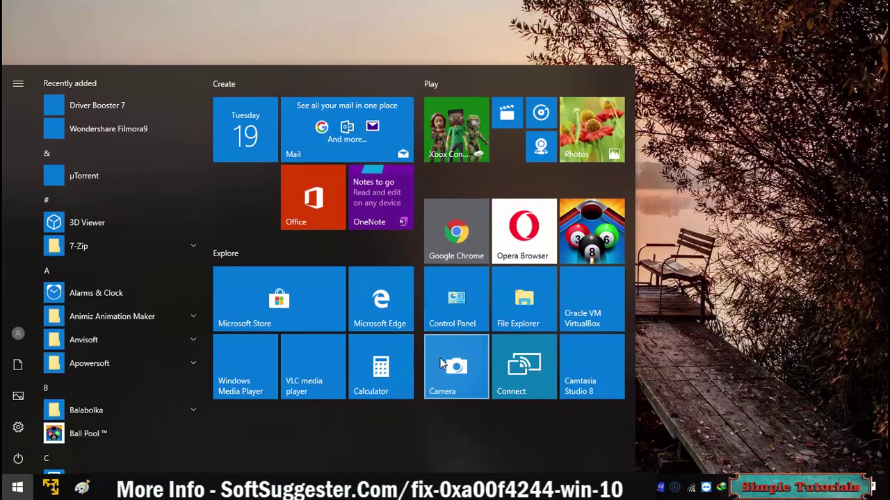
left_click(439, 359)
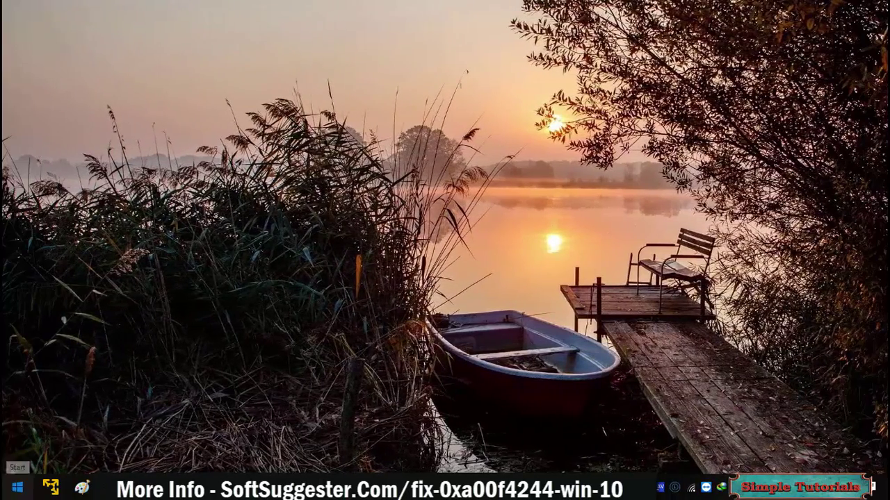
- Open the Camera app's settings from Start search and leave its camera permission switched On
left_click(17, 488)
type("camer")
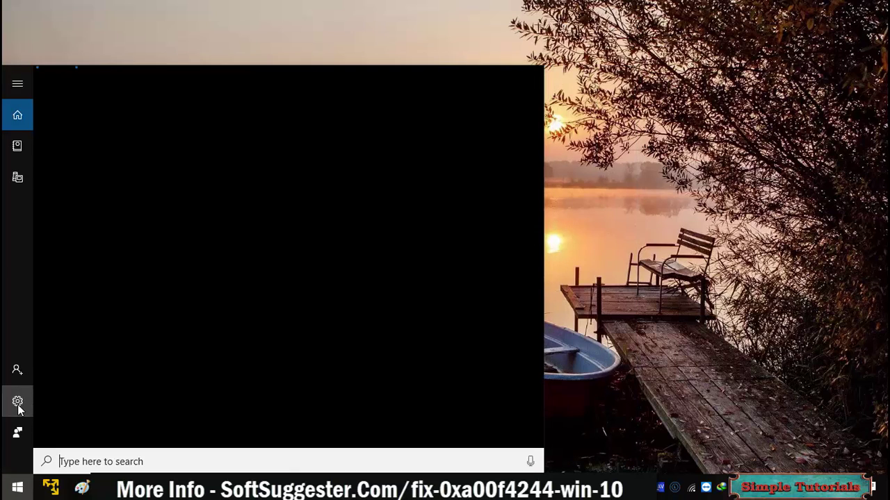
type("a")
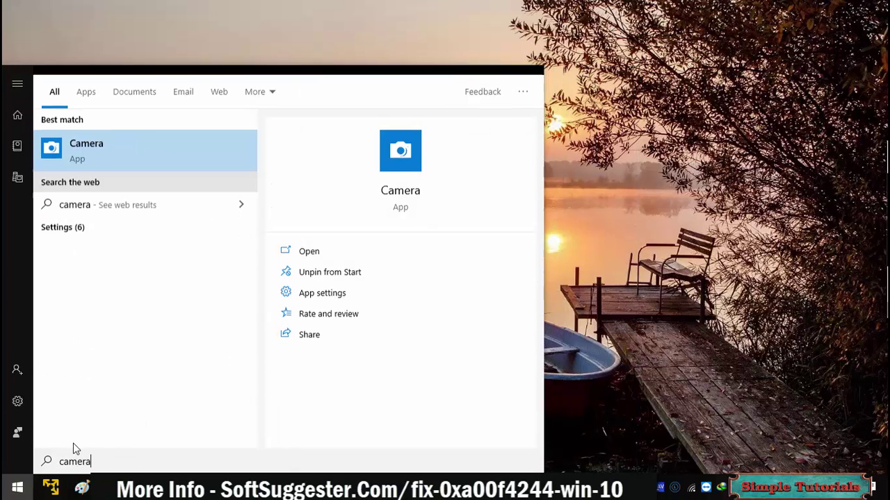
right_click(168, 141)
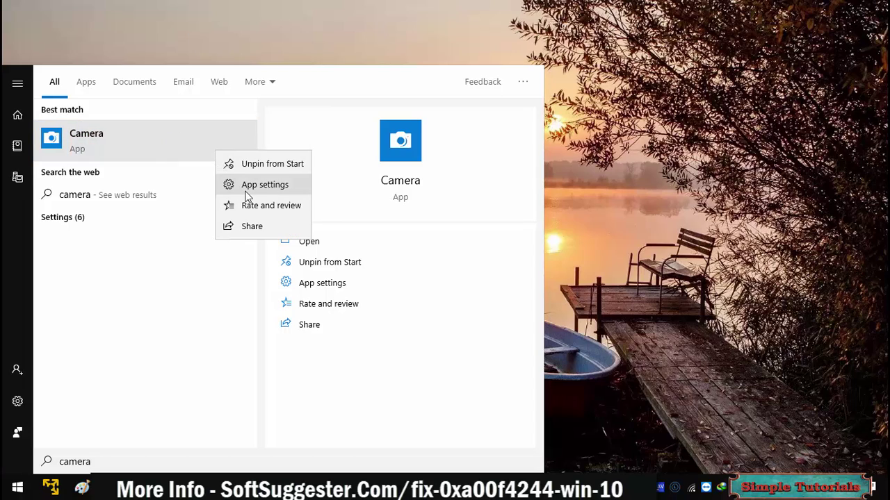
left_click(224, 174)
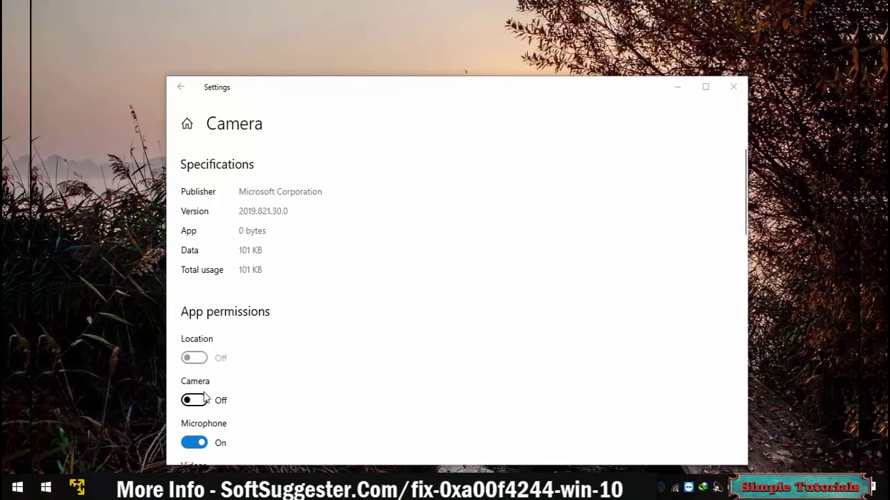
left_click(197, 401)
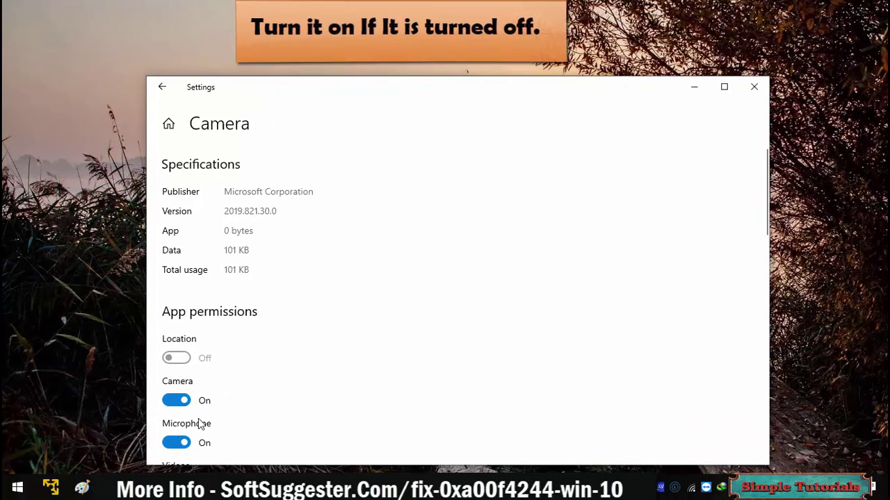
left_click(175, 402)
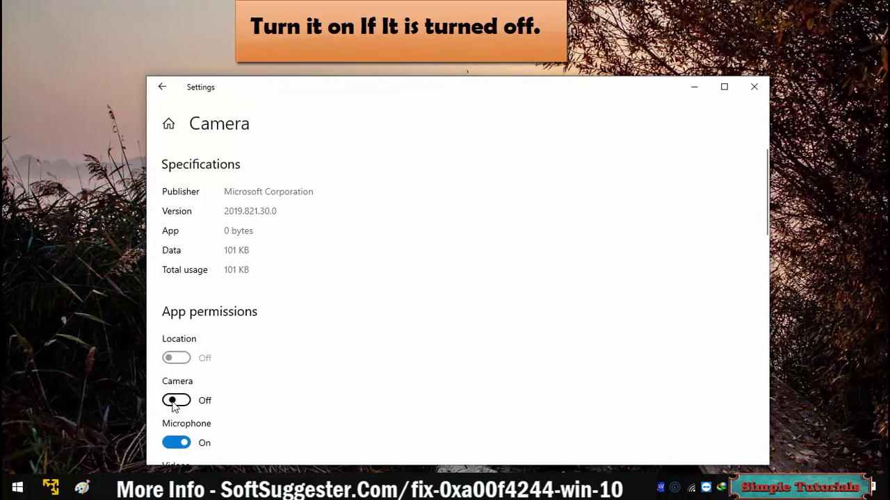
left_click(179, 405)
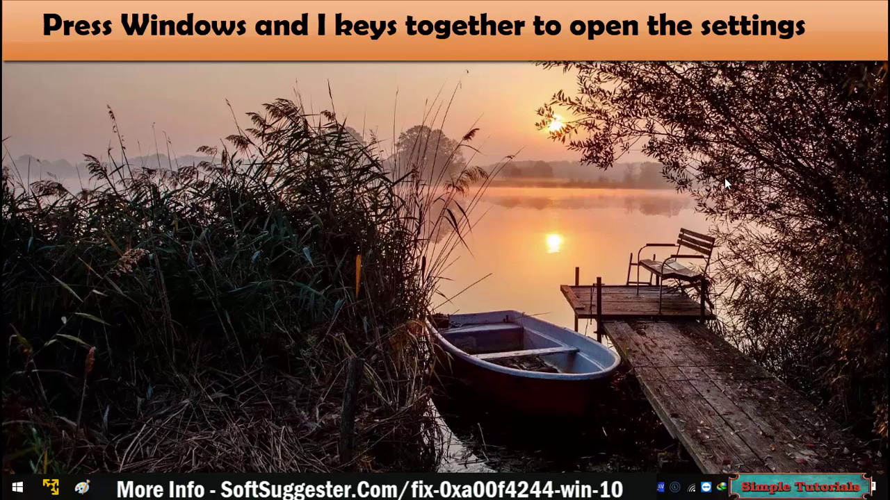
- From Troubleshoot settings, run the Windows Store Apps troubleshooter and close it after its User Account Control report
key("super+i")
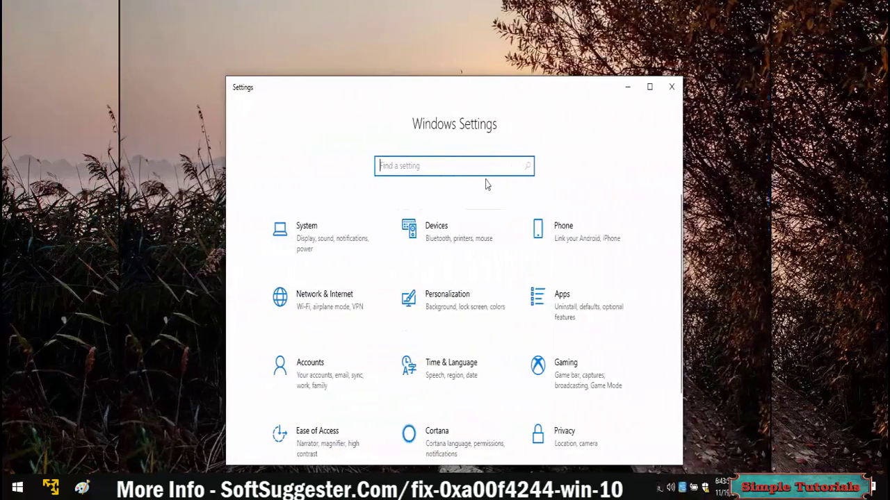
type("Troubleshoot Settings")
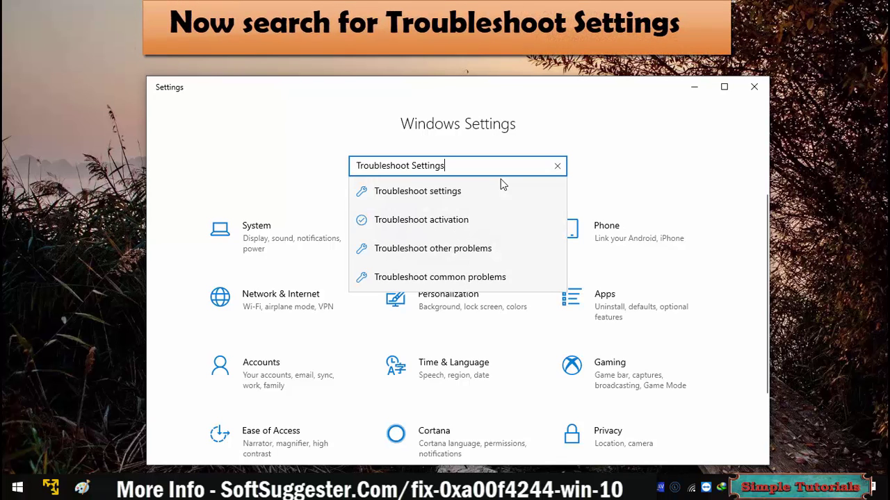
left_click(455, 190)
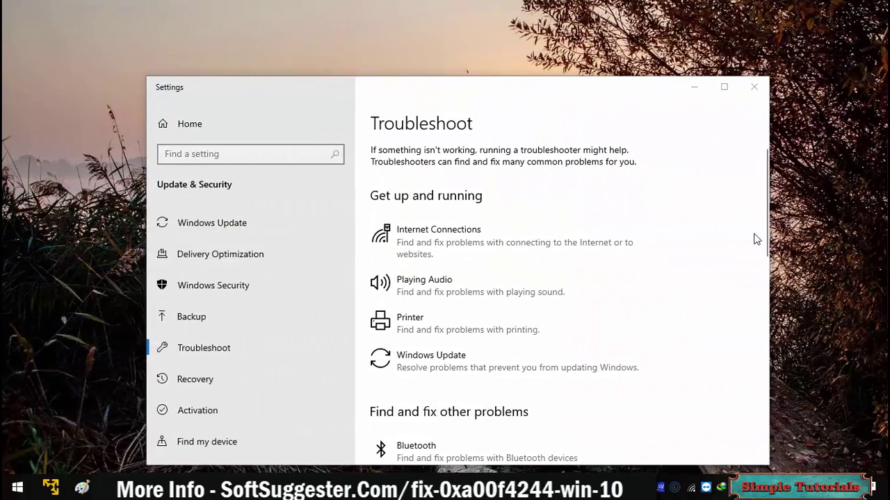
scroll(713, 238, "down", 5)
scroll(673, 207, "down", 10)
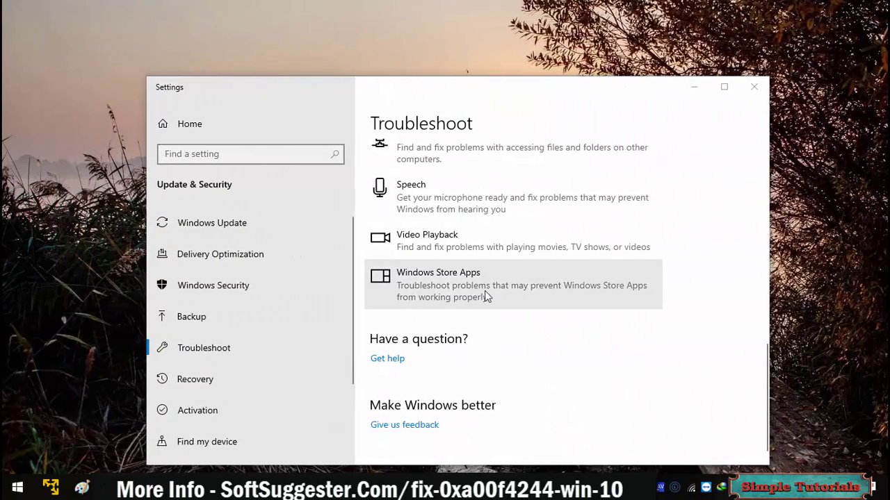
left_click(484, 292)
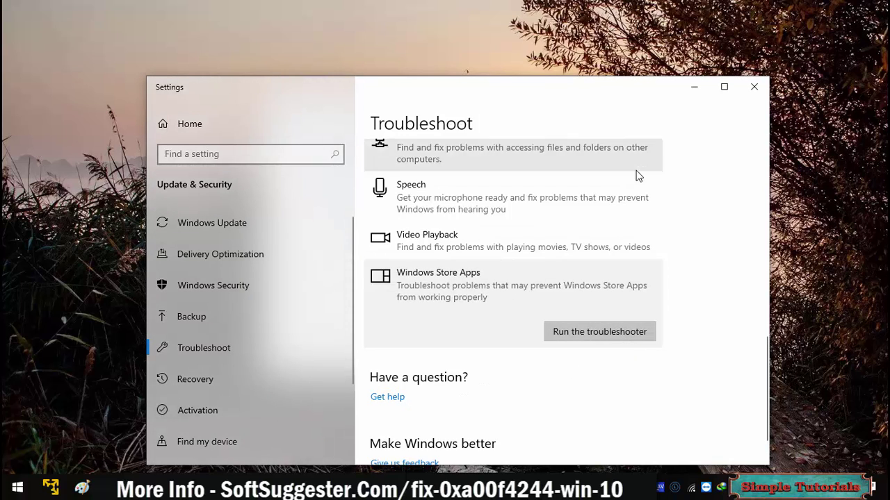
left_click(689, 90)
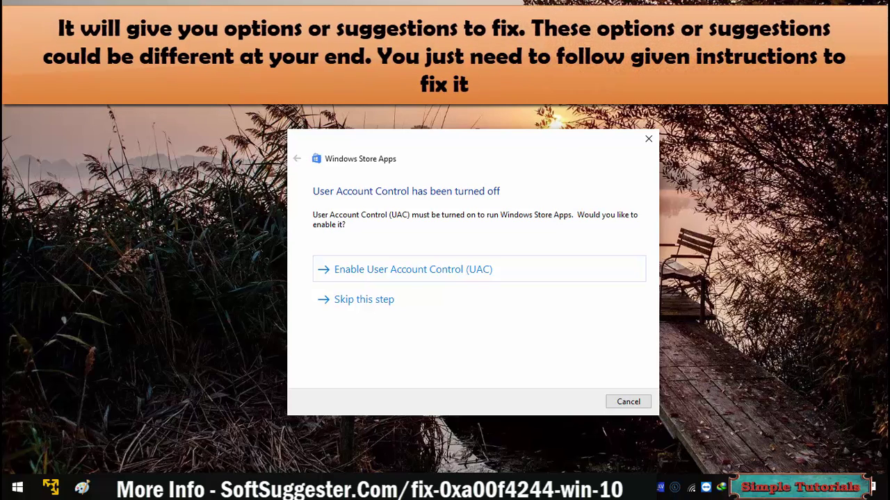
left_click(788, 193)
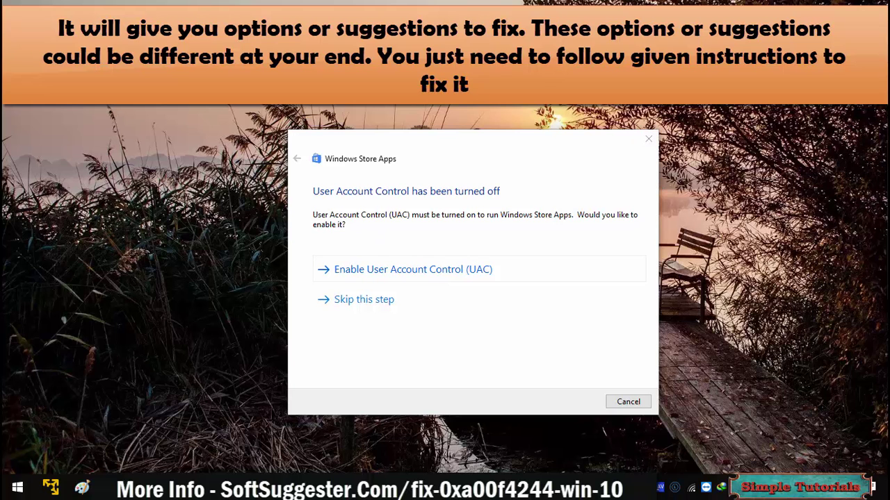
left_click(648, 139)
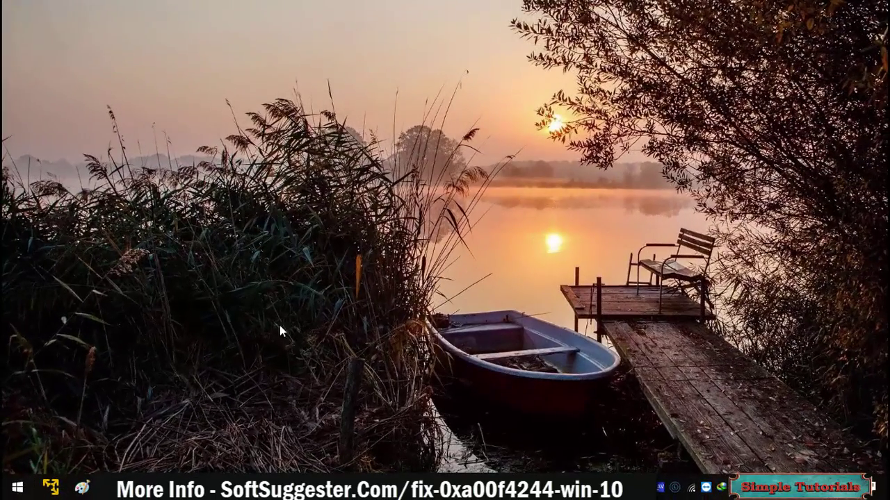
- Find Camera in Start search and open its App settings page
left_click(4, 489)
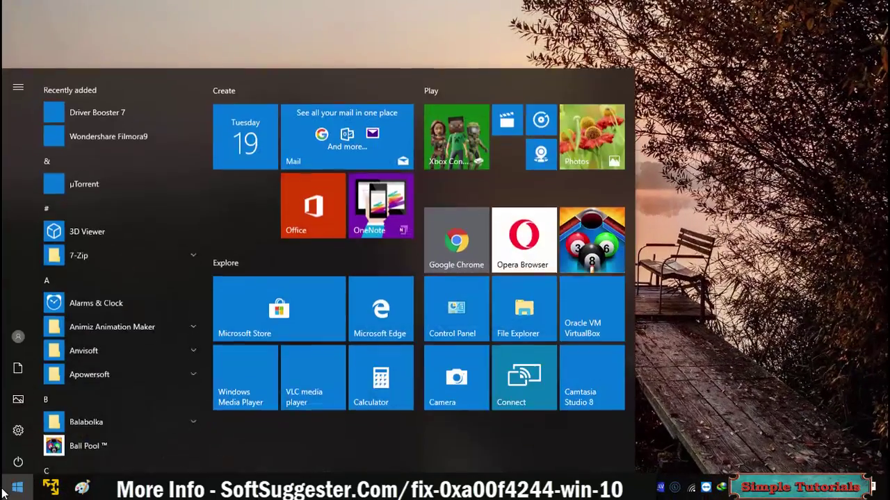
type("ca")
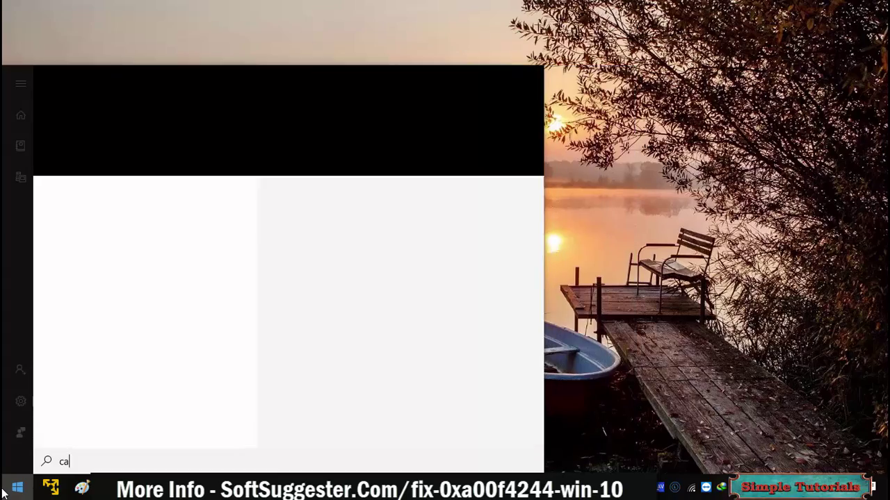
type("mer")
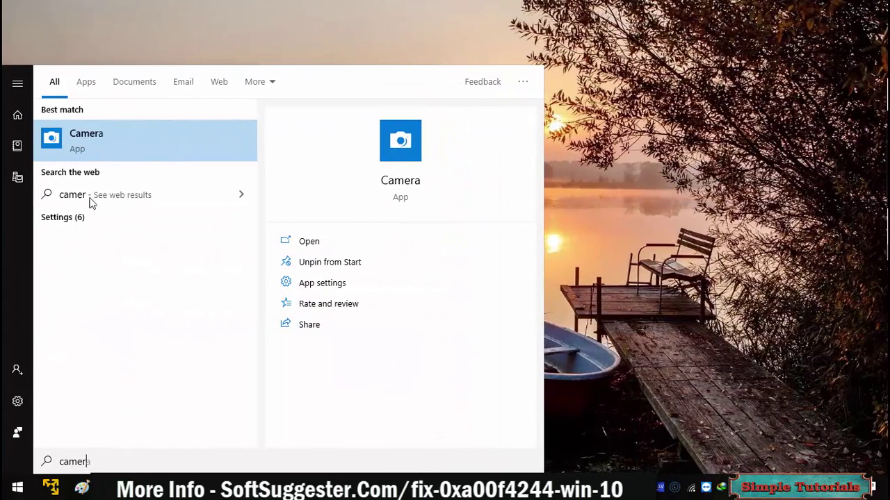
type("a")
right_click(121, 147)
right_click(202, 150)
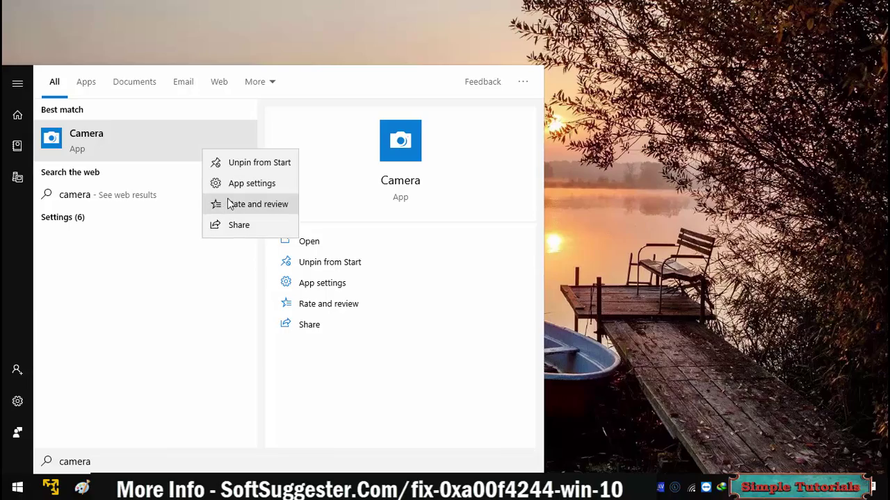
left_click(253, 184)
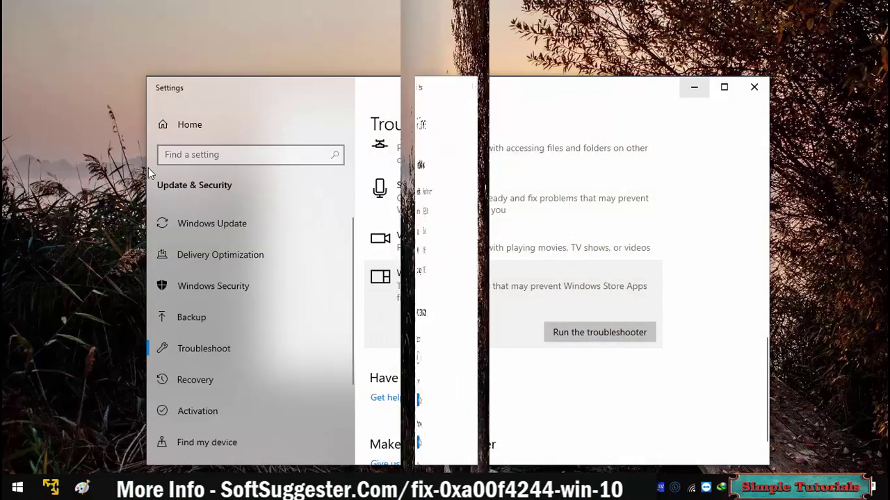
- Reset the Camera app, confirm the reset, and close Settings
scroll(554, 242, "down", 5)
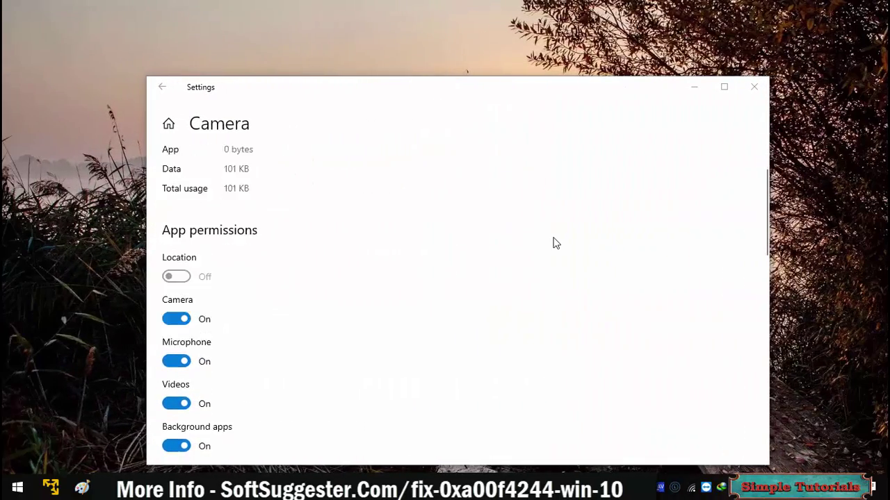
scroll(554, 242, "down", 5)
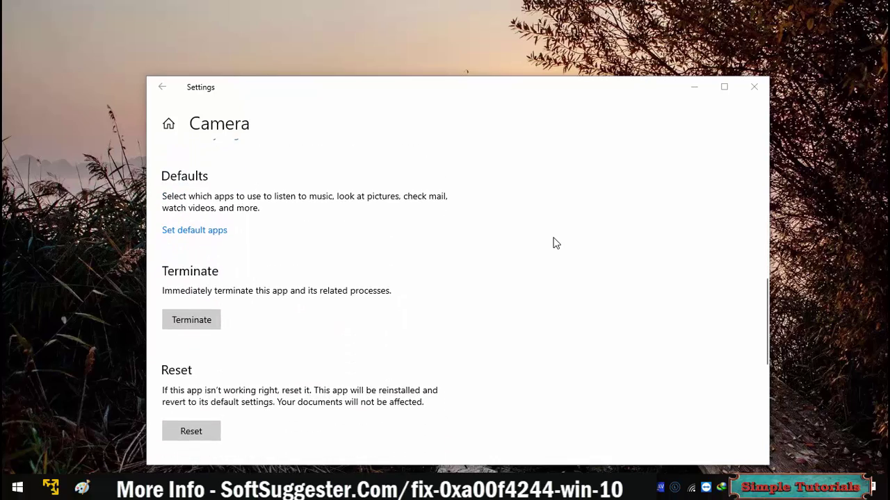
scroll(554, 243, "down", 1)
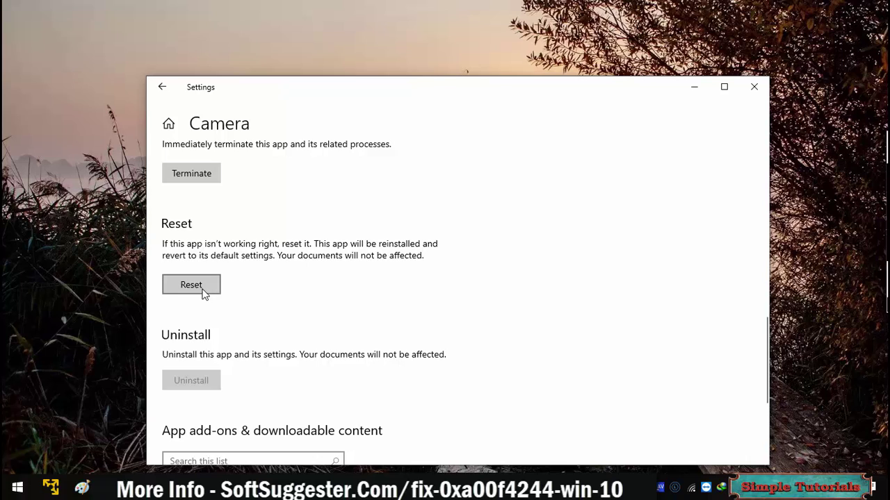
left_click(177, 286)
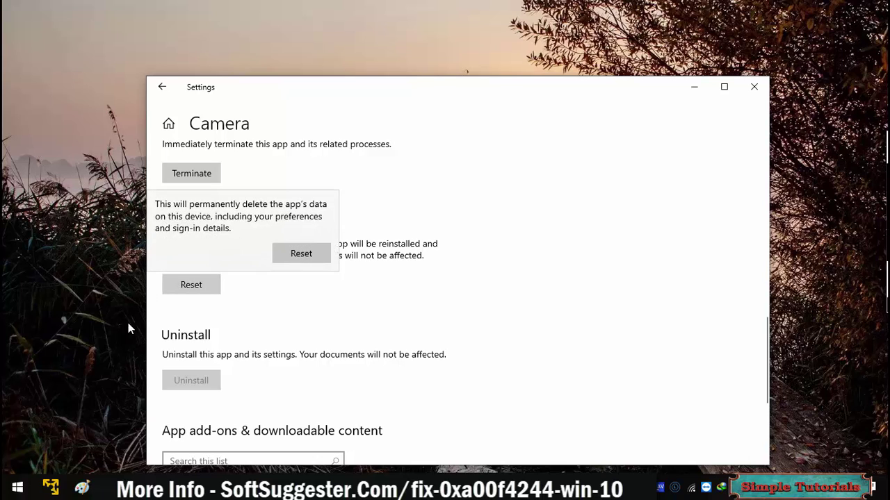
left_click(303, 255)
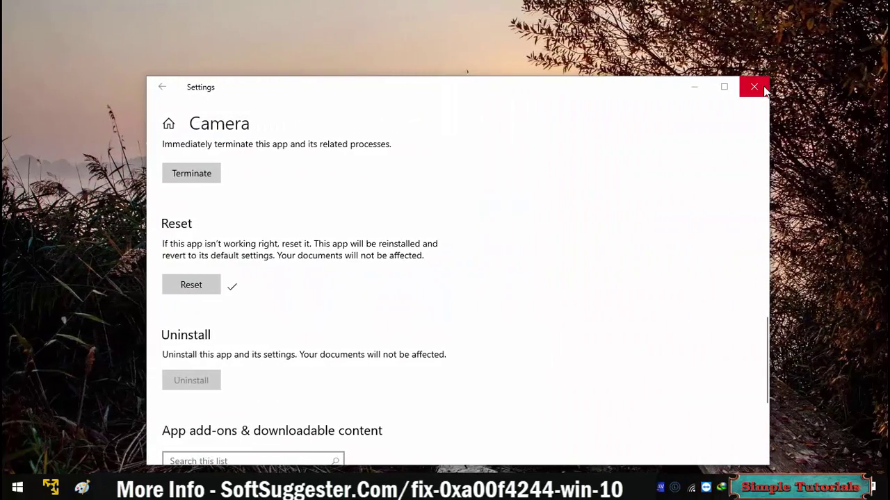
left_click(751, 88)
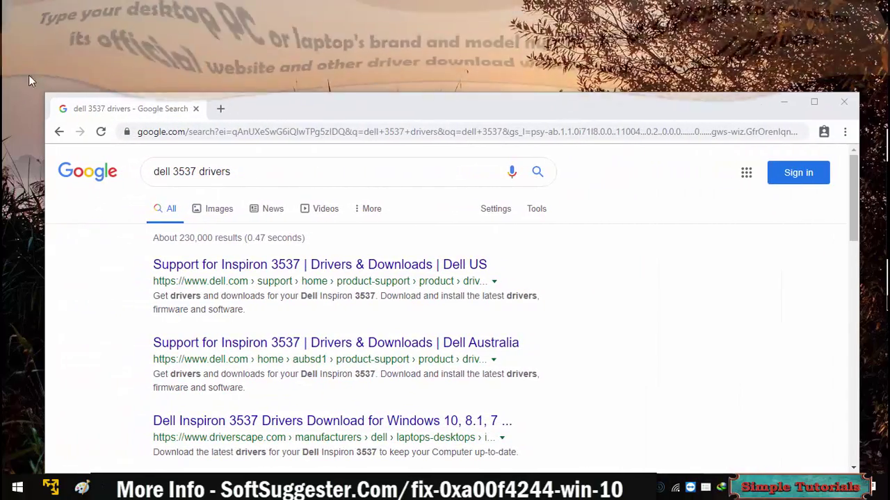
- Highlight the words of the 'dell 3537 drivers' query in the Google search box
double_click(164, 164)
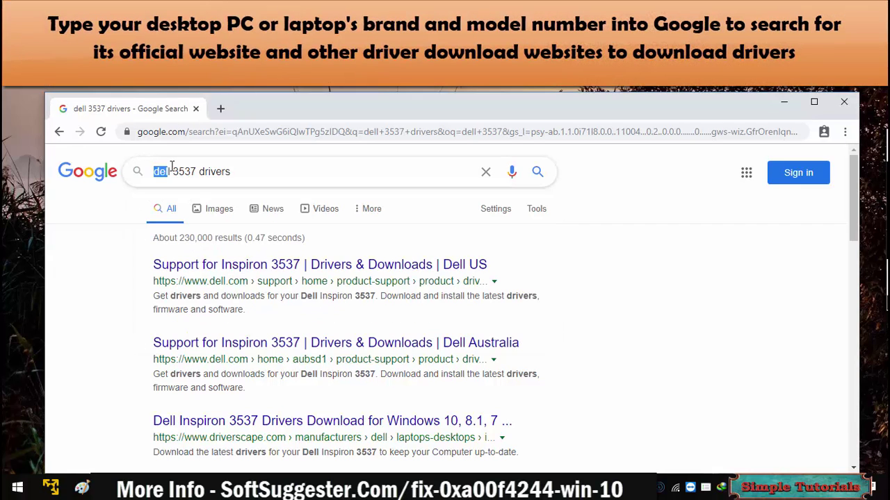
left_click(172, 171)
double_click(179, 170)
left_click(149, 168, "shift")
left_click(217, 175)
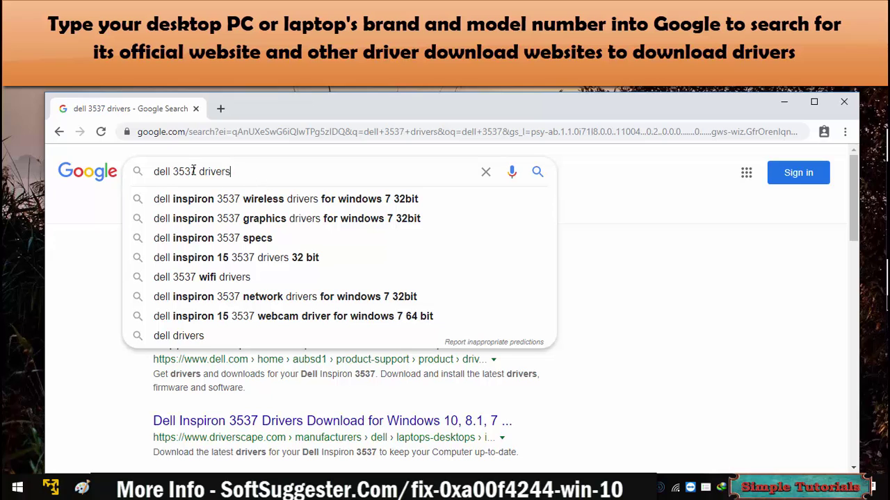
left_click(149, 171, "shift")
left_click(52, 311)
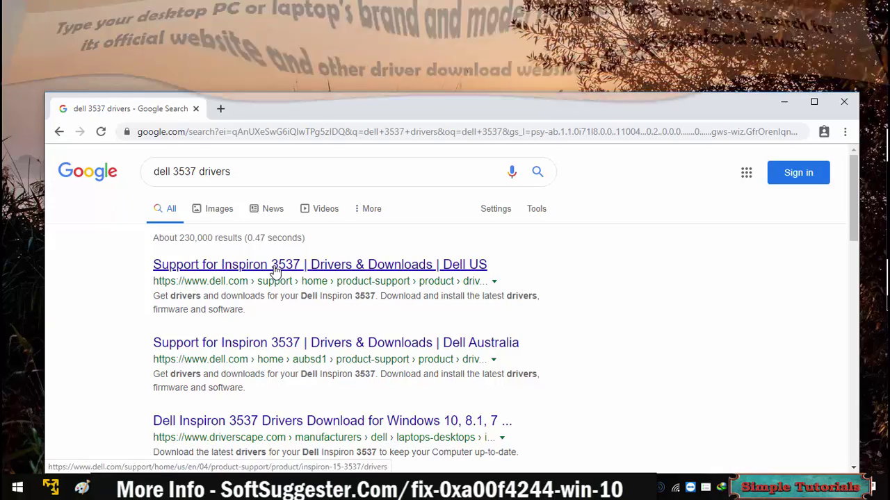
- Open the Dell US Inspiron 3537 drivers result and scroll down its downloads page
left_click(275, 267)
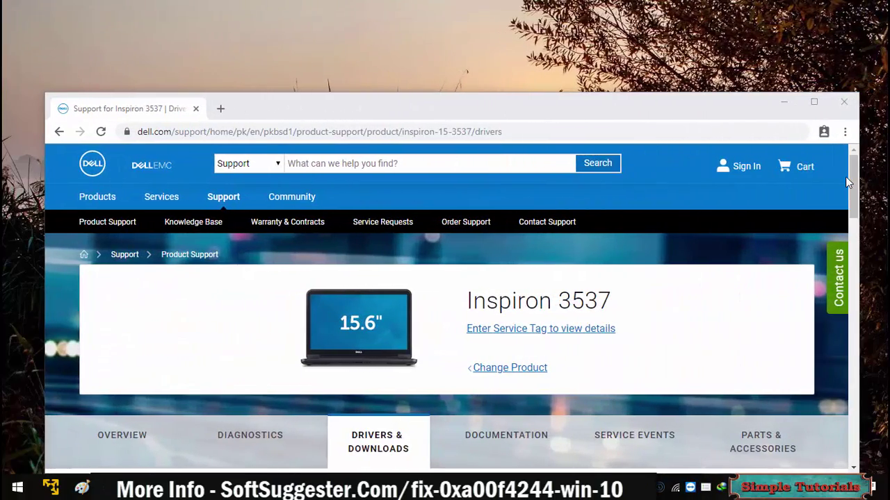
left_click_drag(853, 183, 851, 264)
scroll(706, 309, "down", 12)
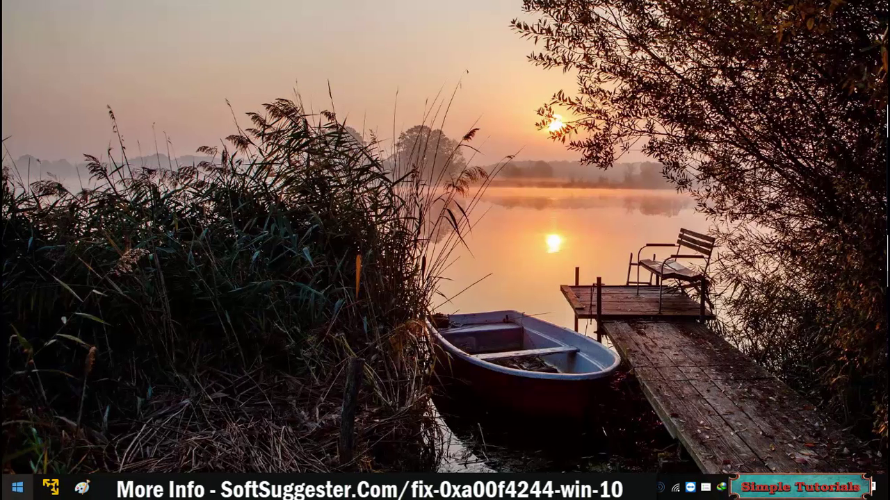
- Enable Integrated Webcam under Cameras in Device Manager, then close Device Manager
right_click(17, 488)
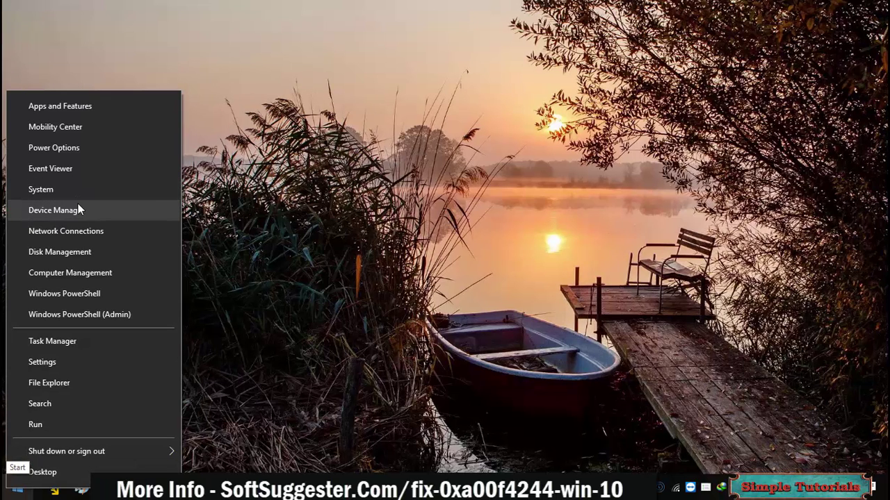
left_click(78, 205)
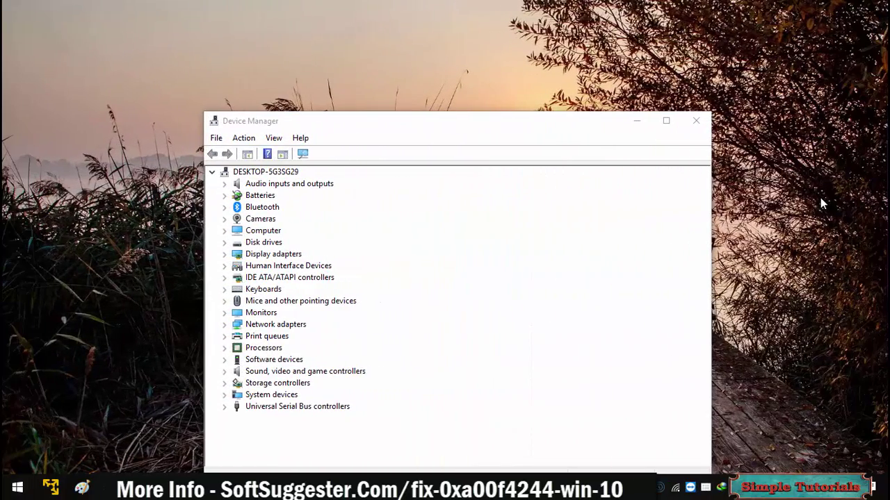
left_click(223, 219)
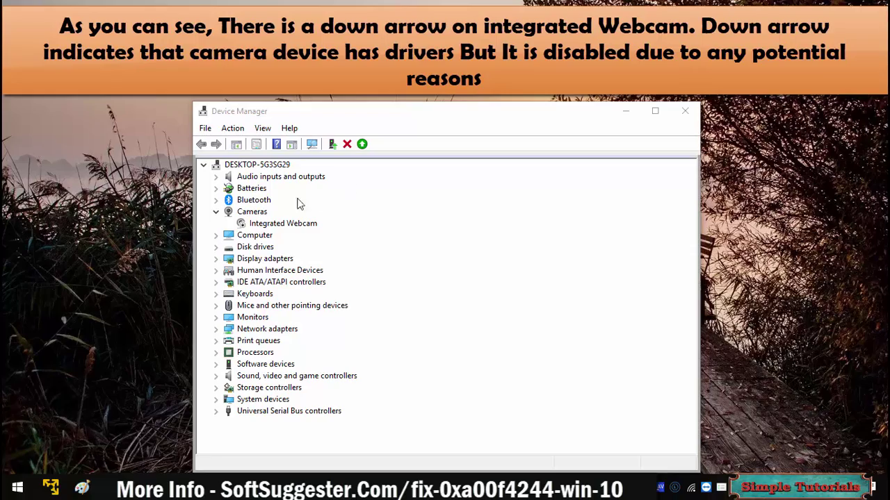
left_click(251, 225)
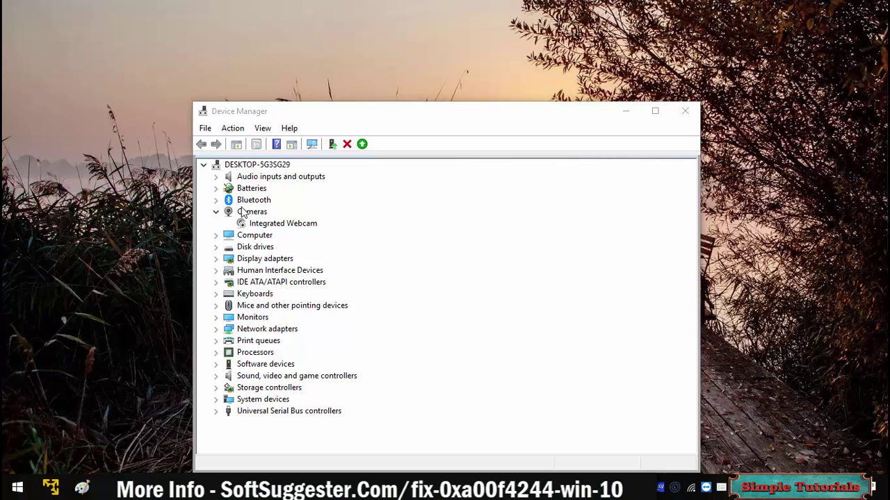
left_click(281, 224)
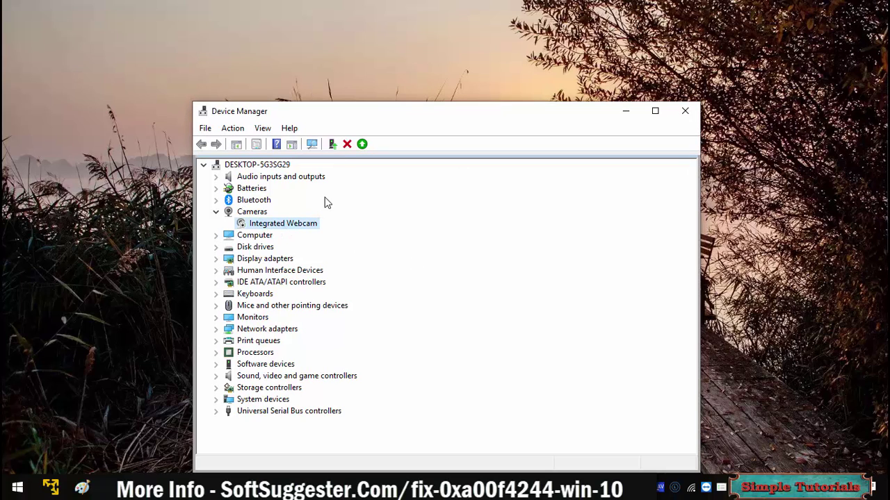
left_click(362, 145)
left_click(883, 214)
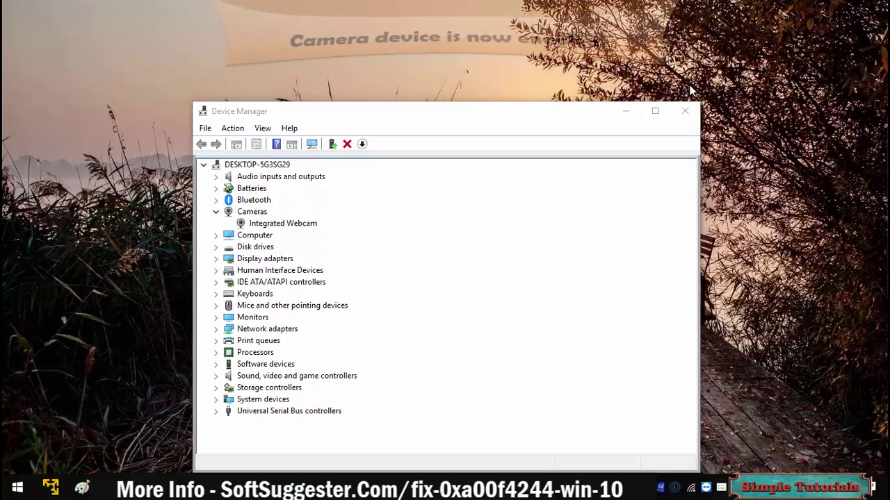
left_click(685, 110)
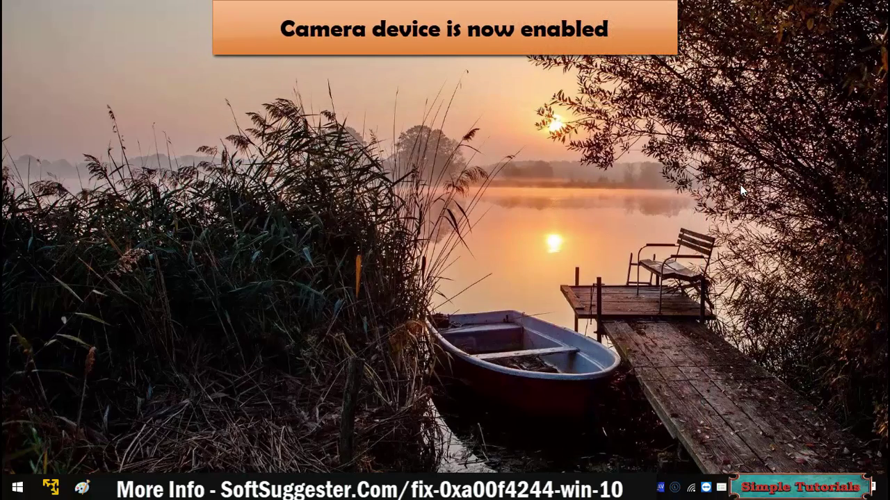